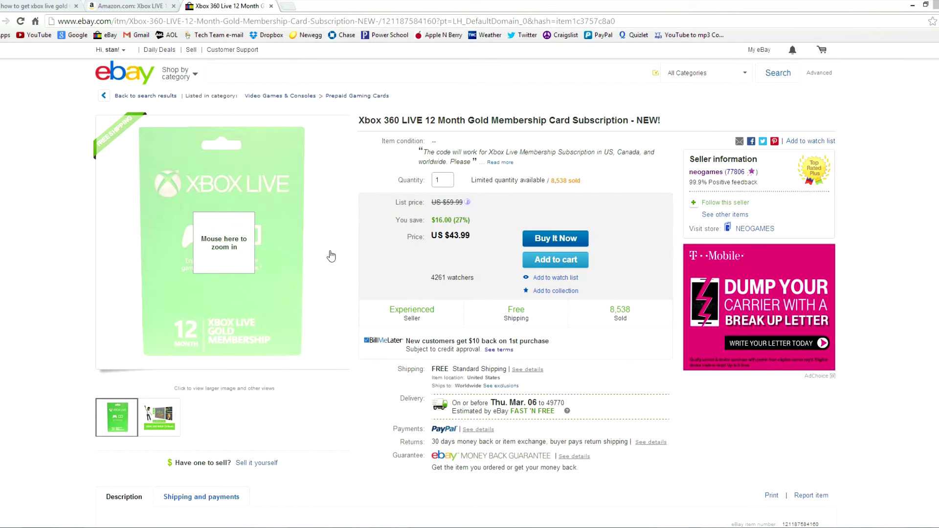
- Switch to the Amazon tab showing the Xbox LIVE 12 Month Gold card at $46.34
{"action": "left_click", "coordinate": [135, 5]}
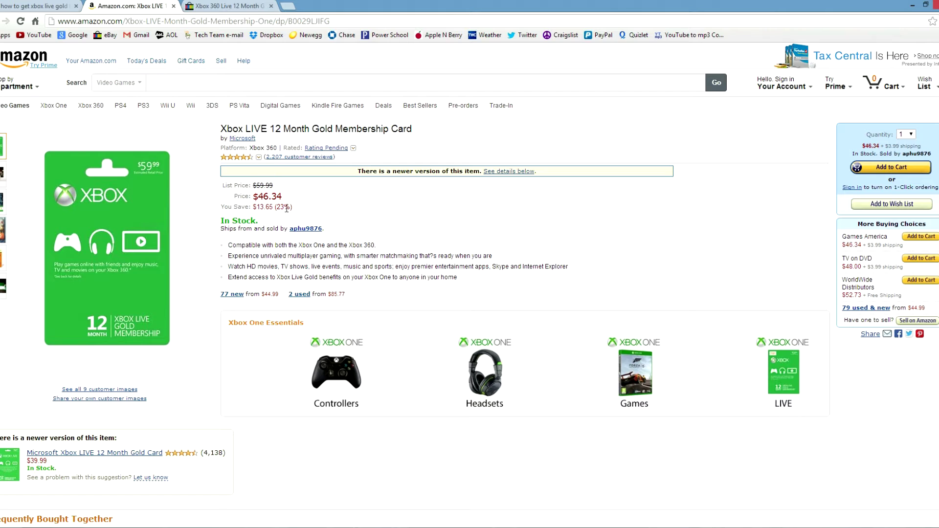
- Return to the eBay tab with the $43.99 Xbox 360 LIVE 12 Month Gold listing
{"action": "left_click", "coordinate": [233, 7]}
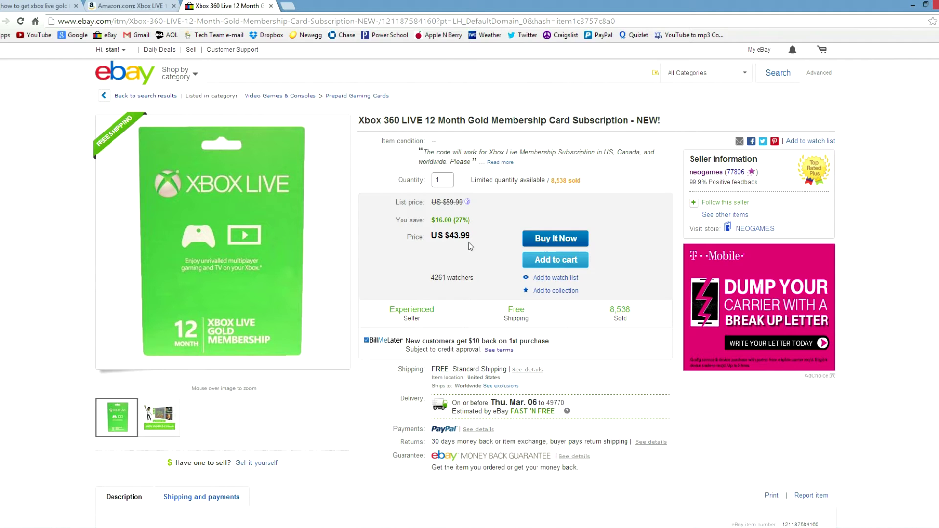
- Highlight the eBay US $43.99 price and $16.00 (27%) savings, then view Amazon's page
{"action": "triple_click", "coordinate": [452, 233]}
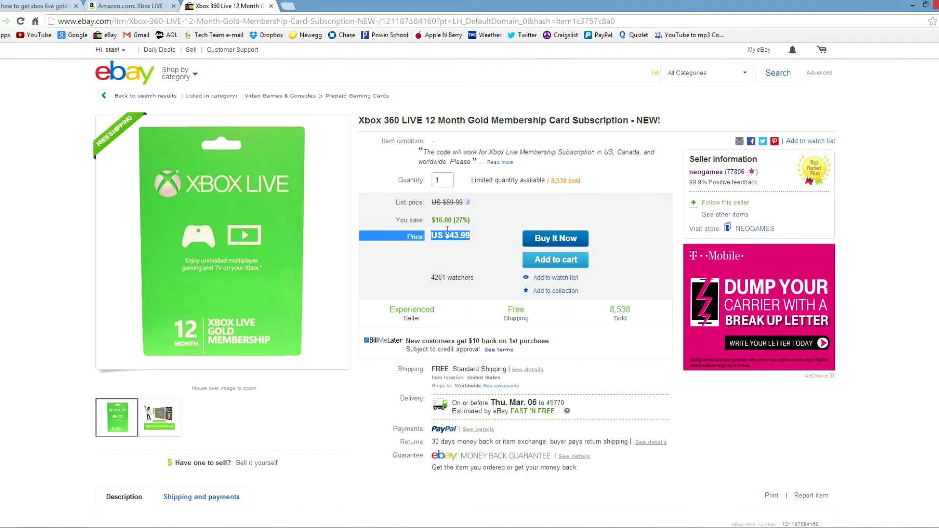
{"action": "left_click", "coordinate": [460, 267]}
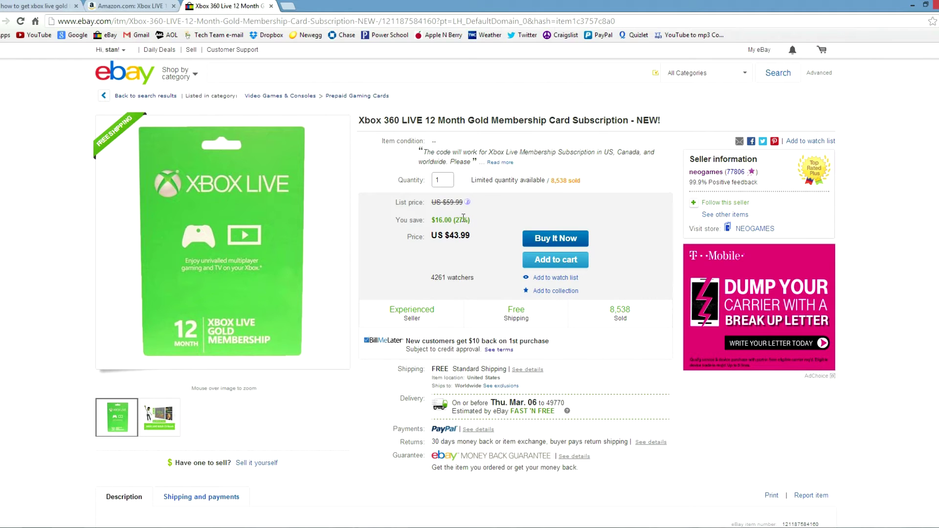
{"action": "left_click_drag", "start_coordinate": [472, 222], "coordinate": [434, 220]}
{"action": "left_click", "coordinate": [452, 246]}
{"action": "left_click", "coordinate": [132, 6]}
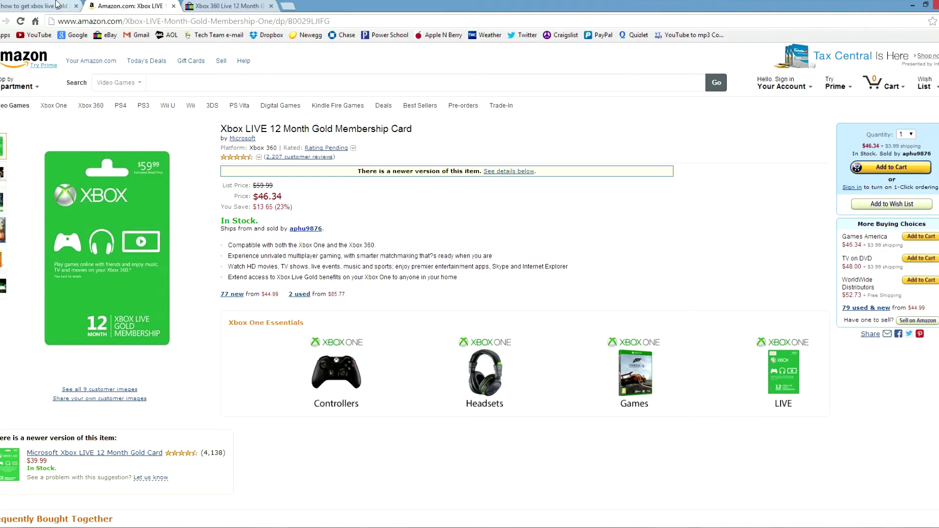
{"action": "left_click", "coordinate": [41, 5]}
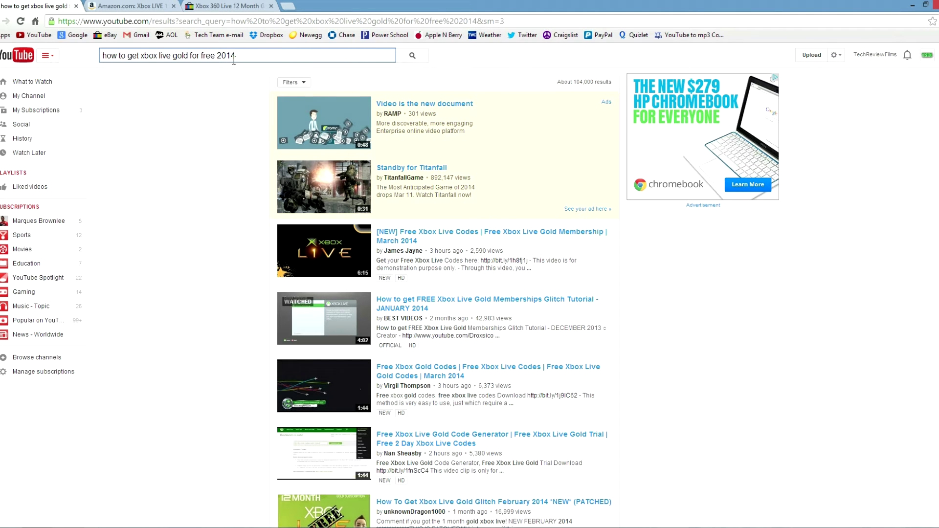
{"action": "scroll", "coordinate": [482, 253], "scroll_direction": "down", "scroll_amount": 1}
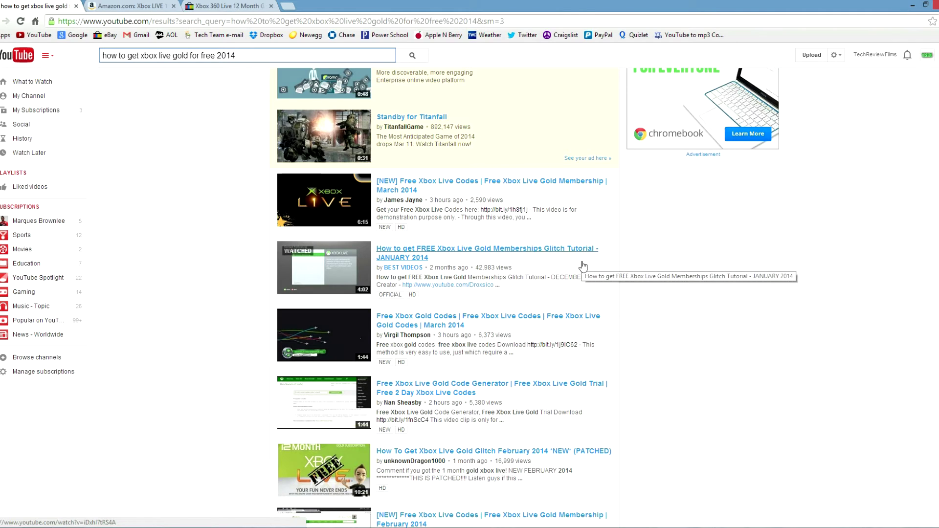
{"action": "scroll", "coordinate": [582, 265], "scroll_direction": "down", "scroll_amount": 2}
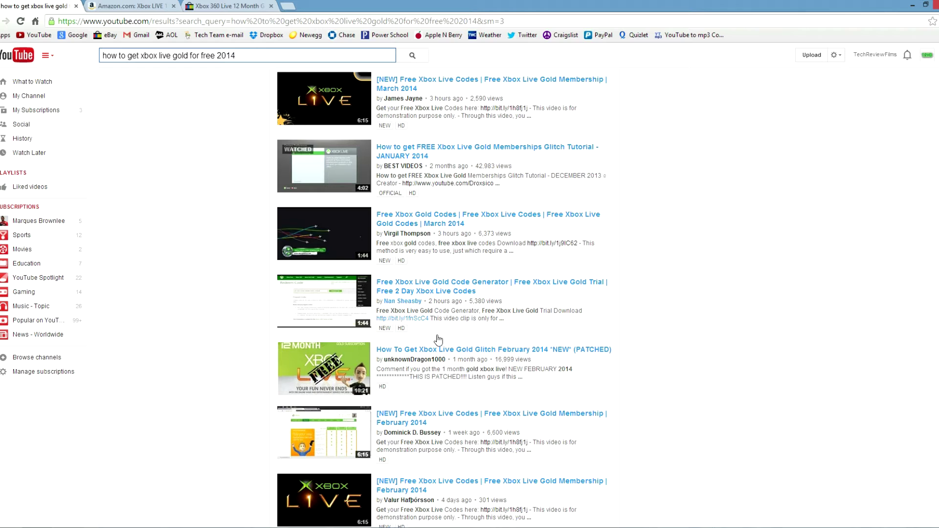
{"action": "scroll", "coordinate": [458, 315], "scroll_direction": "down", "scroll_amount": 1}
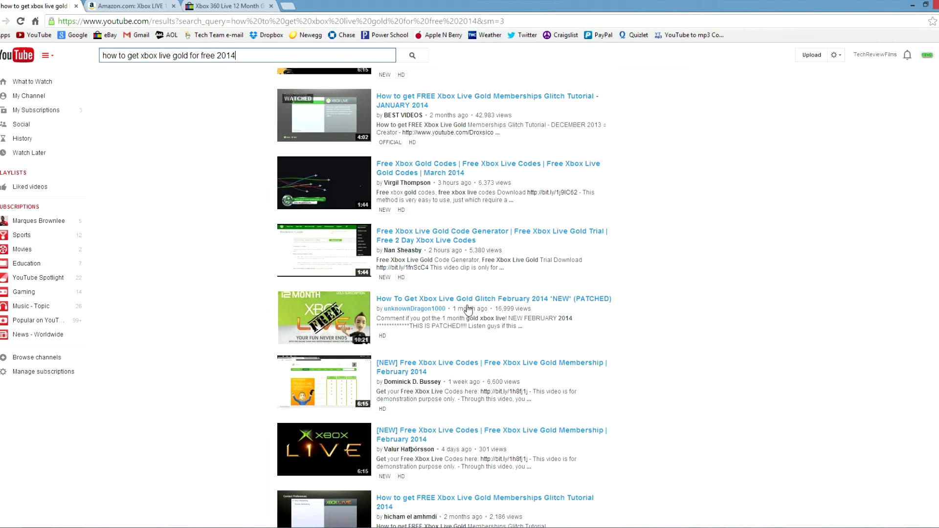
{"action": "scroll", "coordinate": [467, 311], "scroll_direction": "down", "scroll_amount": 1}
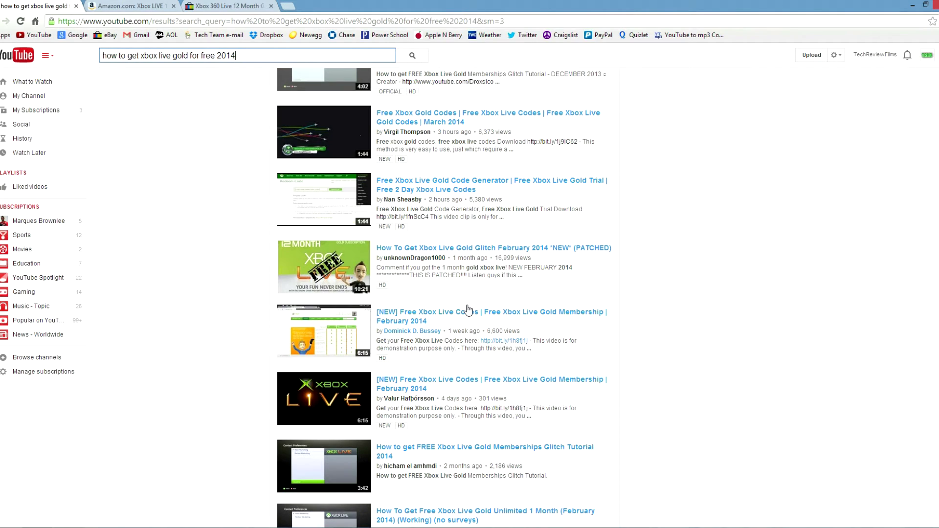
{"action": "scroll", "coordinate": [468, 312], "scroll_direction": "down", "scroll_amount": 1}
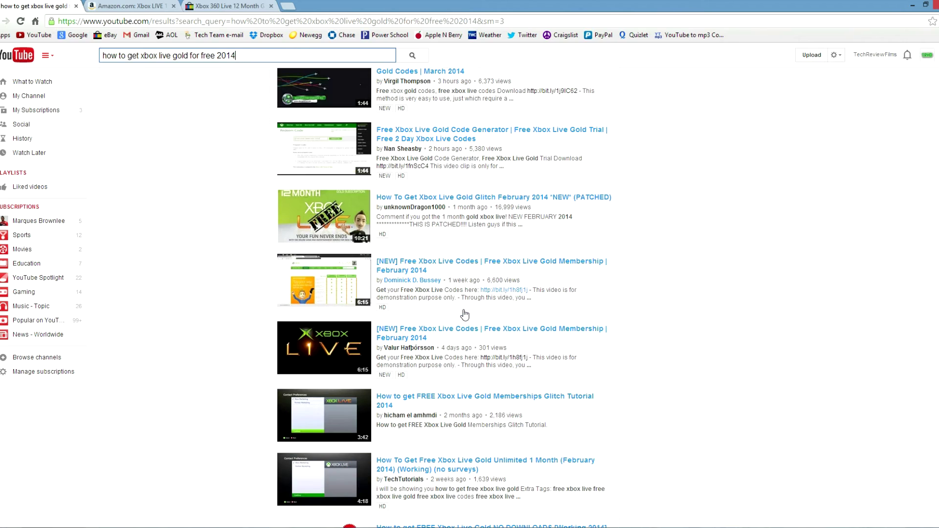
{"action": "scroll", "coordinate": [473, 364], "scroll_direction": "up", "scroll_amount": 5}
{"action": "scroll", "coordinate": [470, 352], "scroll_direction": "up", "scroll_amount": 1}
- Open seller neogames' profile from the eBay Gold card listing and dismiss the follow tip
{"action": "left_click", "coordinate": [129, 5]}
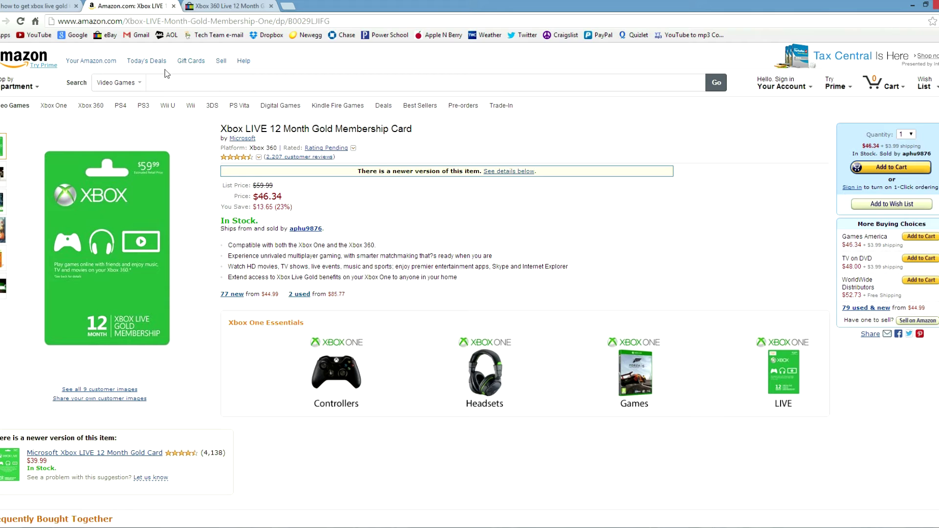
{"action": "left_click", "coordinate": [210, 5]}
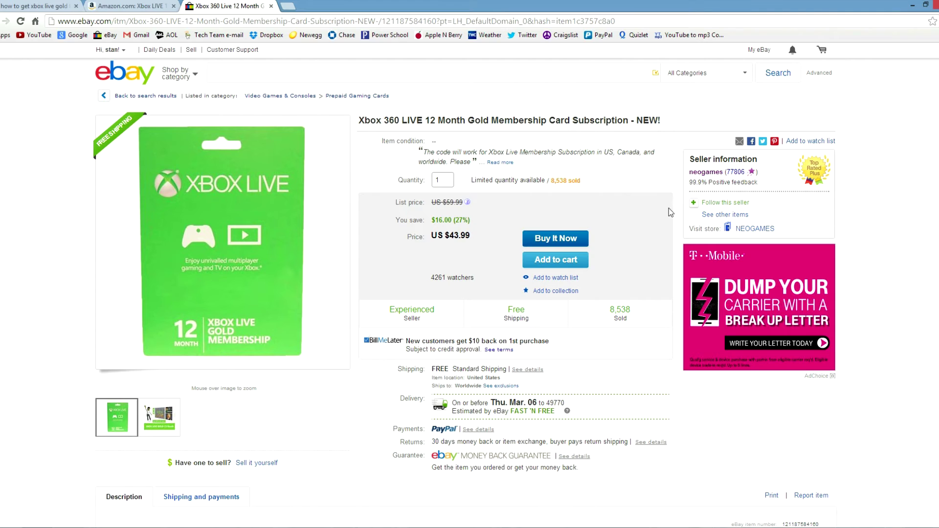
{"action": "left_click", "coordinate": [708, 175]}
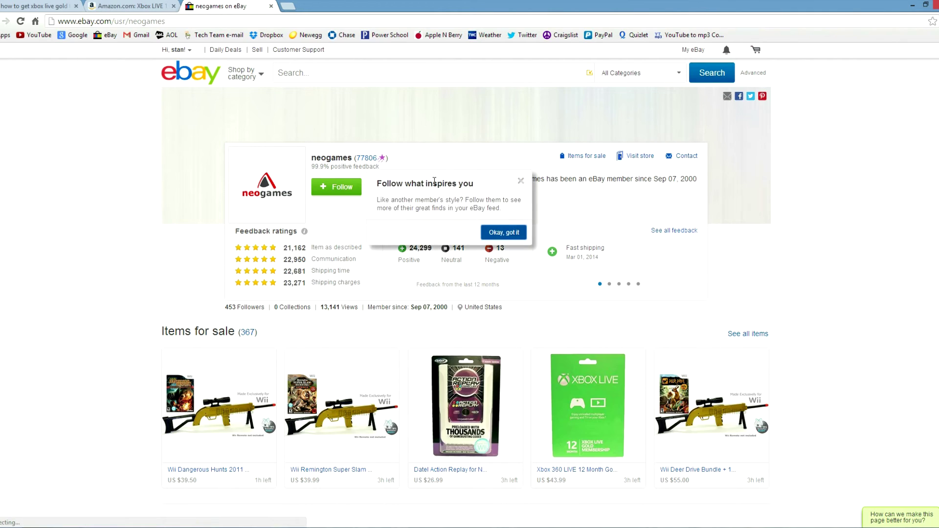
{"action": "left_click", "coordinate": [520, 180]}
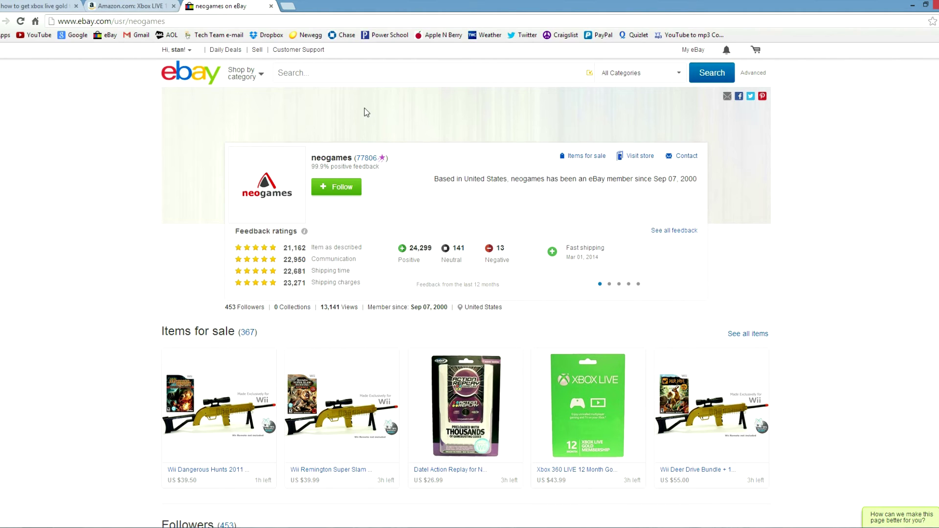
- Go back to Amazon's Xbox LIVE Gold Membership Card page priced $46.34
{"action": "left_click", "coordinate": [146, 5]}
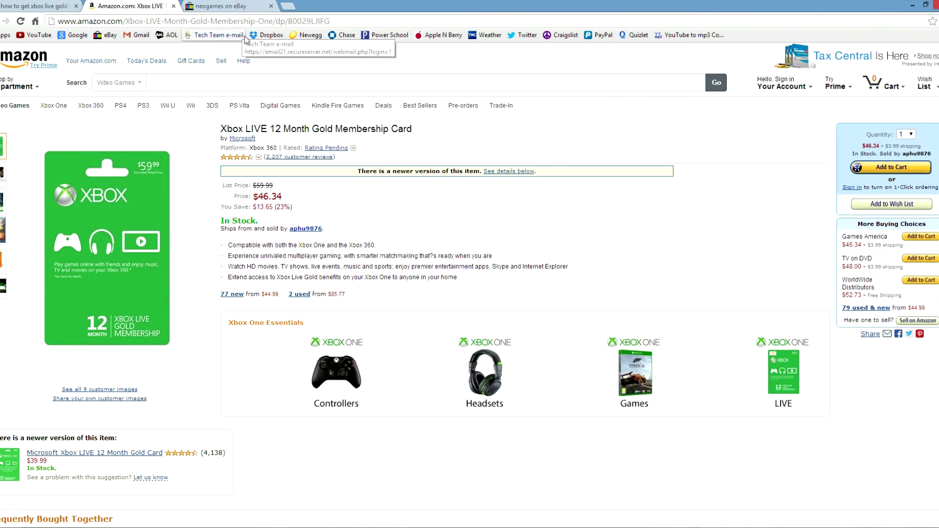